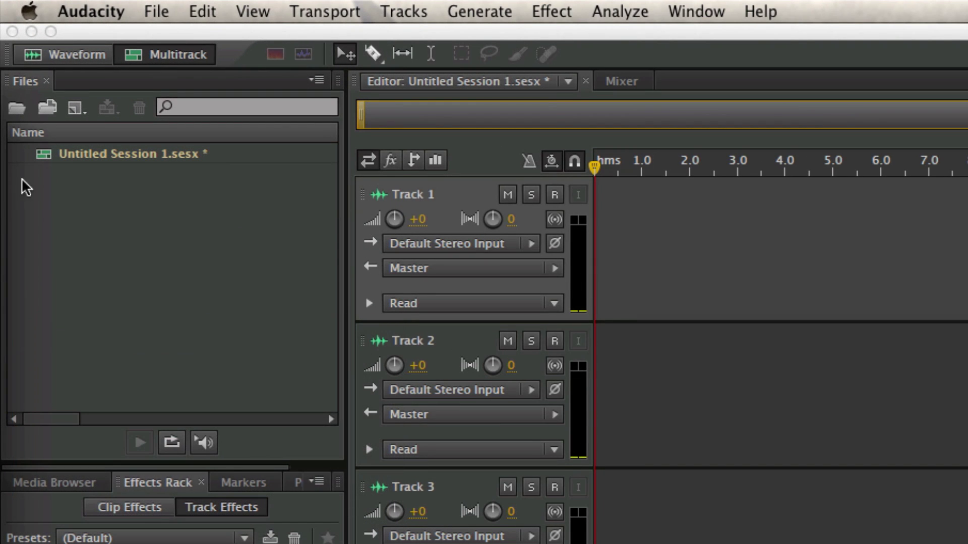
Bring Audition to the front and open its Preferences from the application menu
left_click(129, 53)
left_click(110, 10)
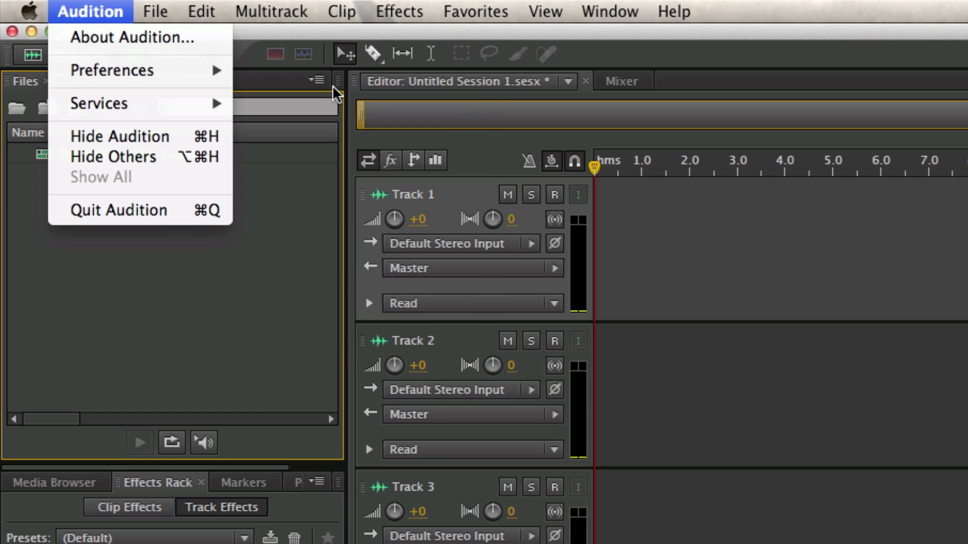
mouse_move(112, 69)
left_click(394, 149)
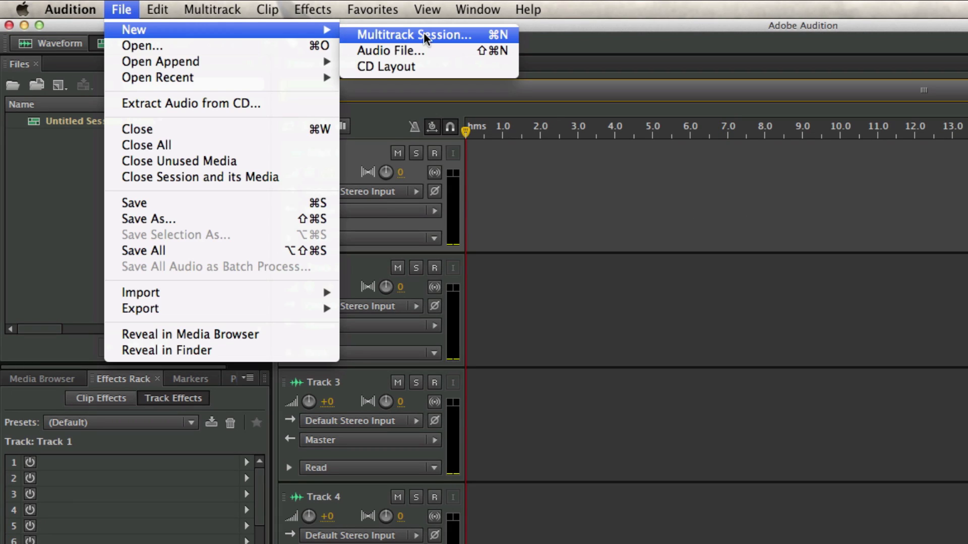
Create a new multitrack session showing empty Tracks 1, 2 and 3
left_click(424, 33)
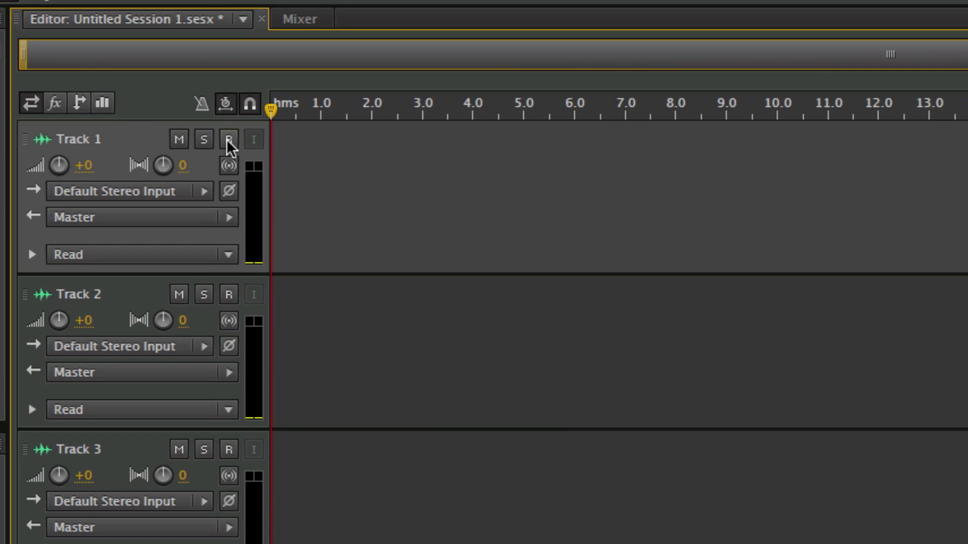
Arm Track 1 for recording and start capturing the microphone clip Track 1_001
left_click(229, 142)
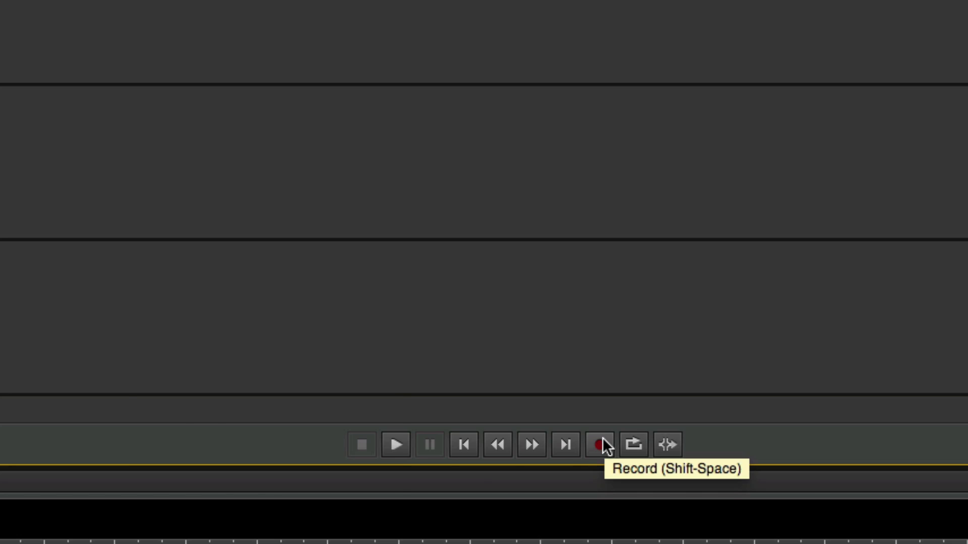
left_click(603, 441)
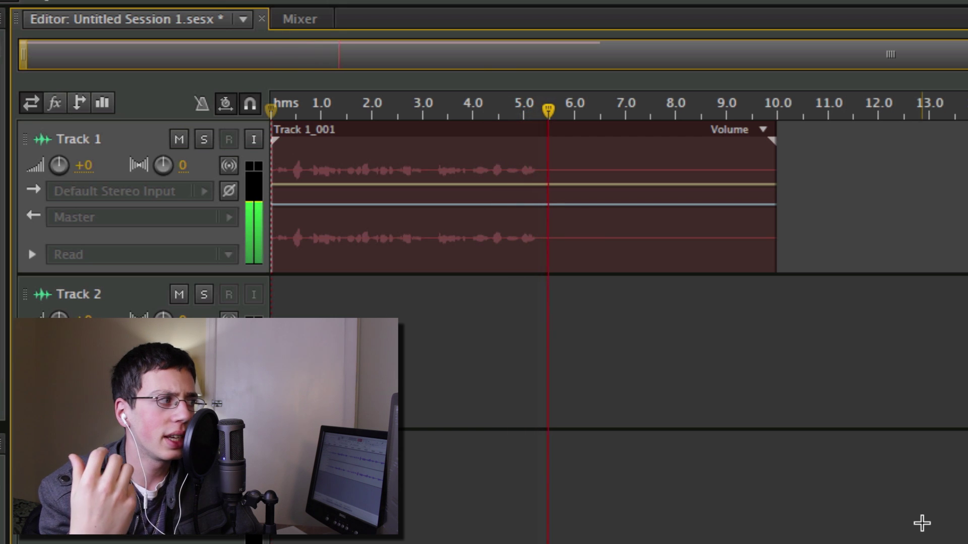
Turn Track 1's Monitor Input on then off, and stop the 20-second recording
left_click(254, 139)
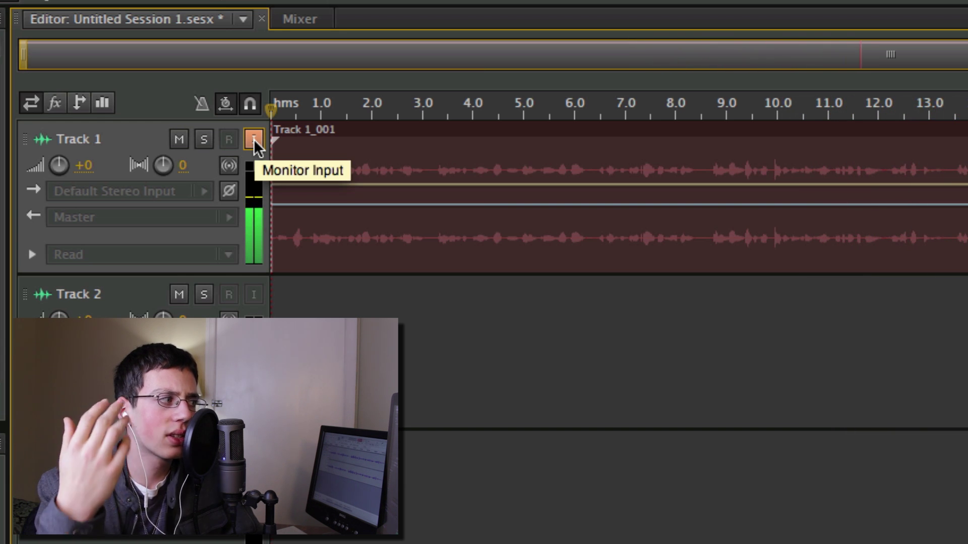
key("space")
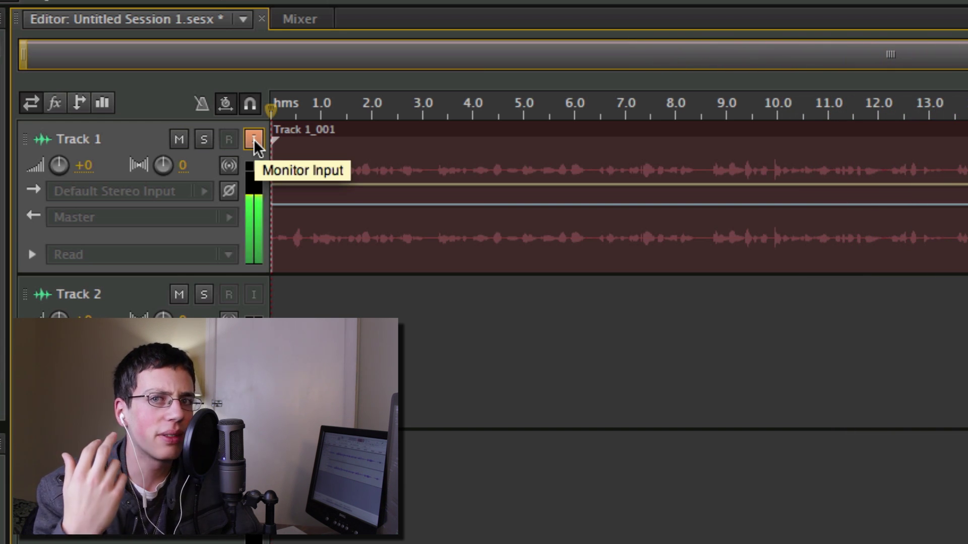
left_click(253, 140)
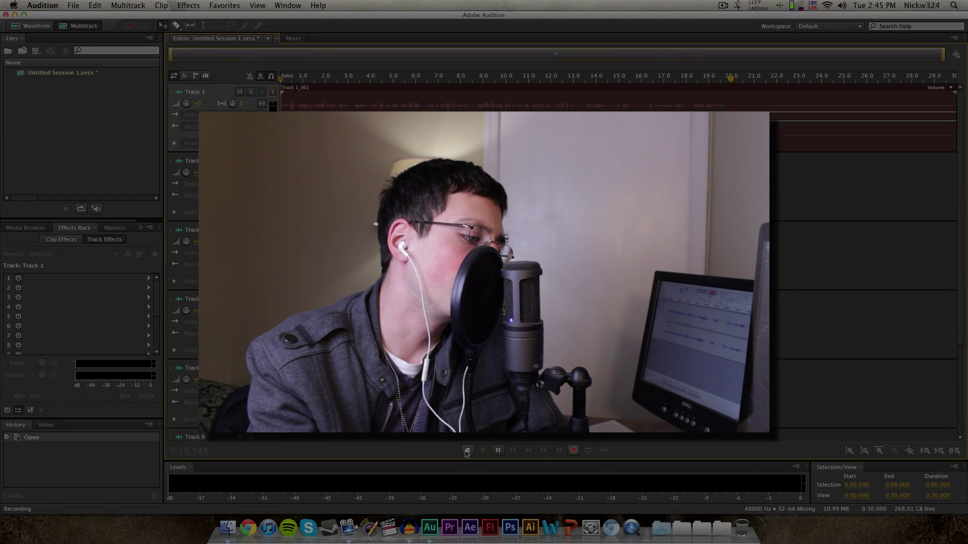
key("space")
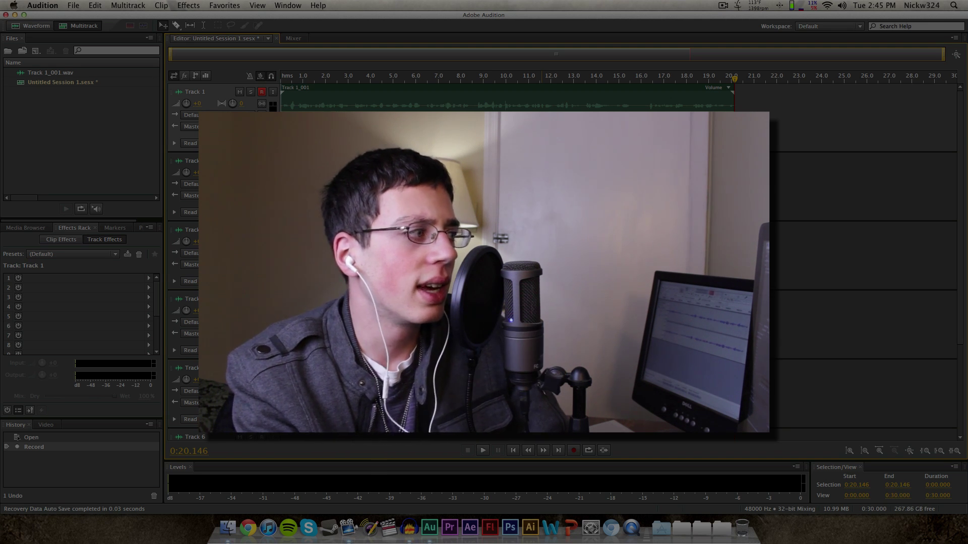
Disarm Track 1's record button, keeping the Track 1_001 clip on its timeline
left_click(262, 91)
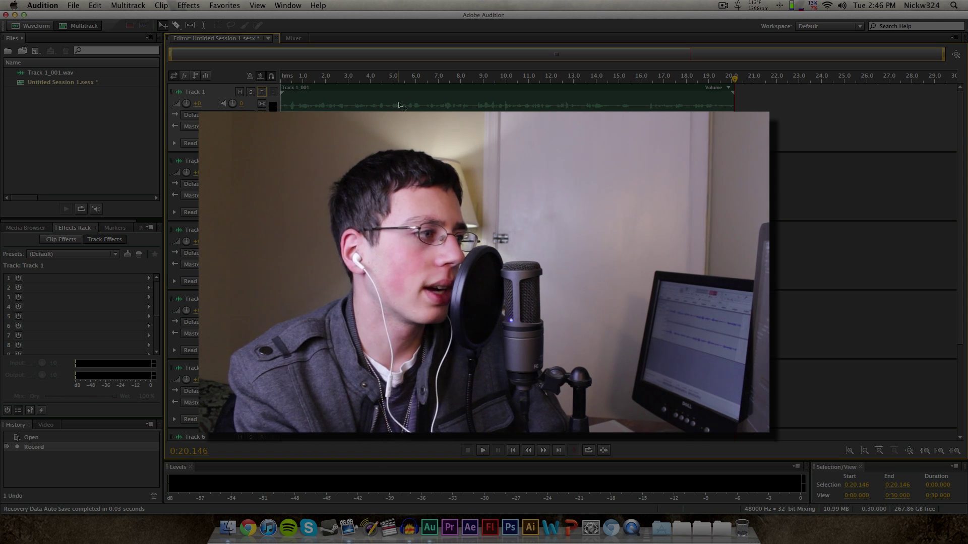